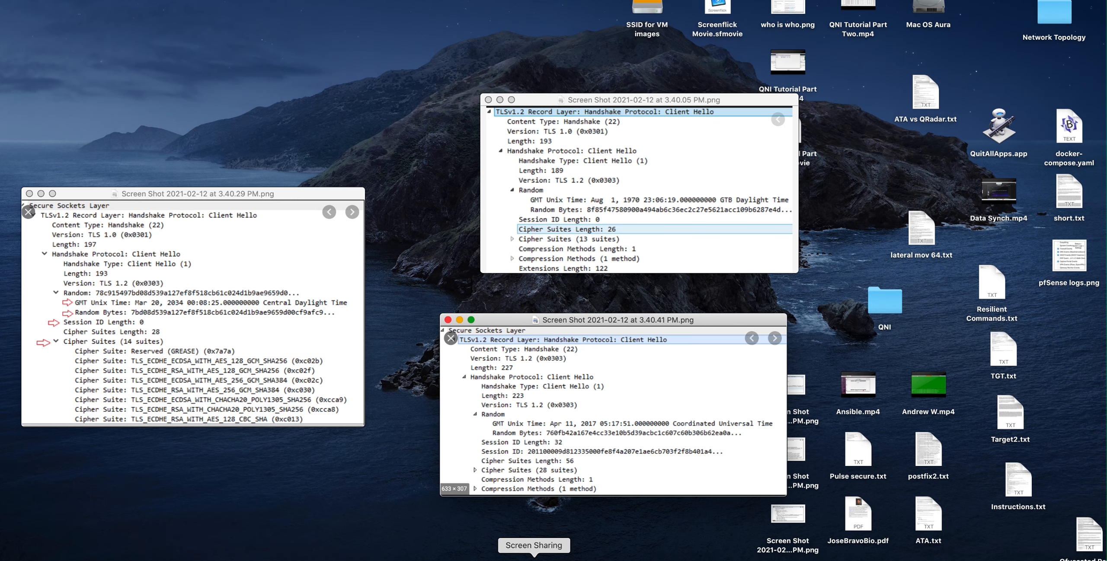
Step: Switch to the QRadar JA3 search results in the browser and widen the suspect content descriptions column
{"action": "left_click", "coordinate": [526, 558]}
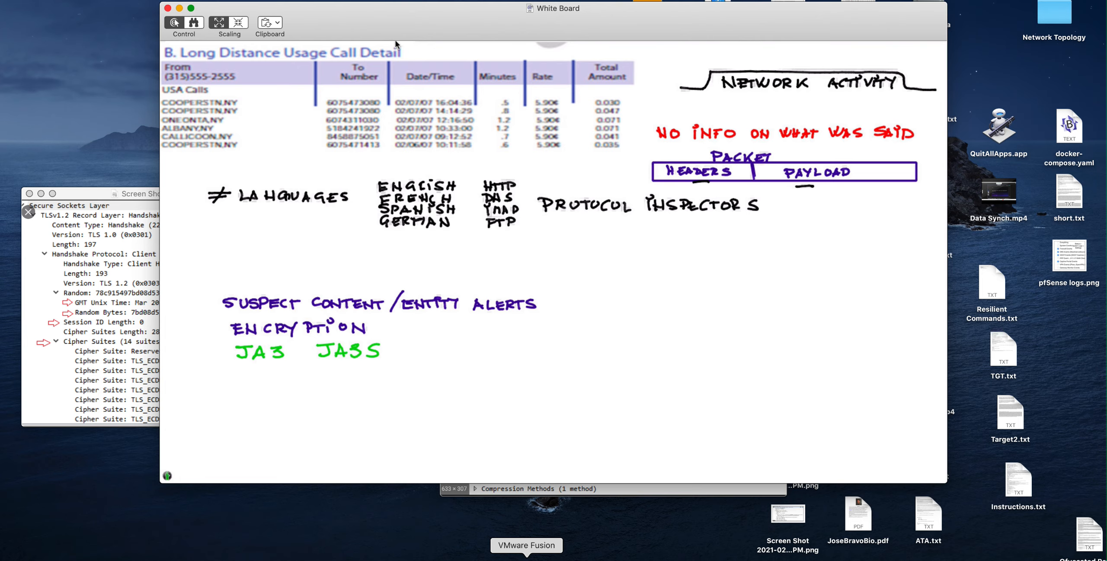
{"action": "left_click", "coordinate": [456, 558]}
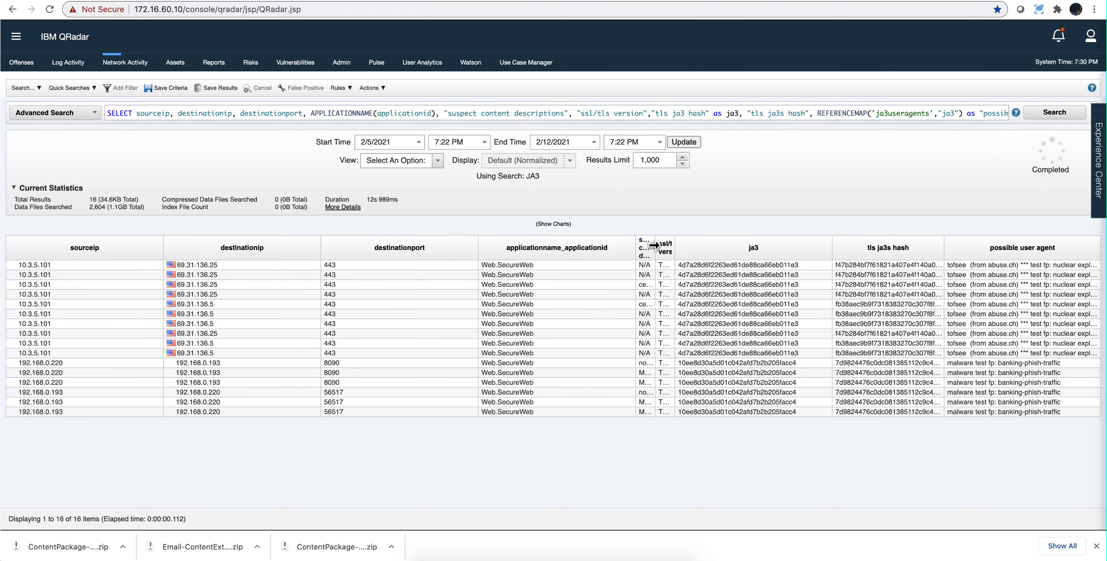
{"action": "left_click_drag", "start_coordinate": [656, 244], "coordinate": [705, 241]}
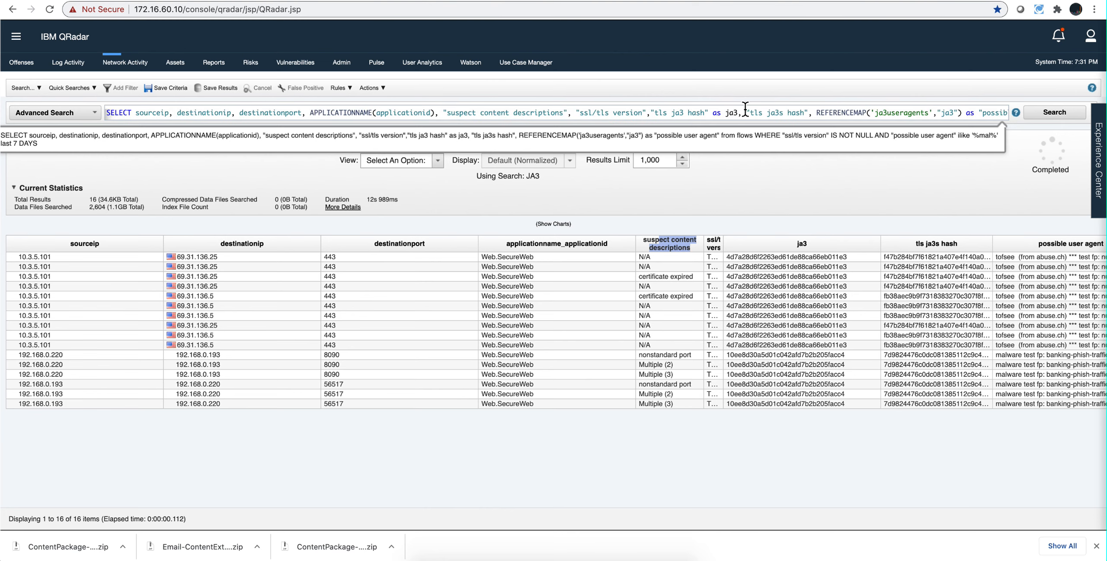
Step: Examine the advanced search query through to its end, highlighting the "tls ja3 hash" field name
{"action": "left_click", "coordinate": [703, 113]}
{"action": "left_click_drag", "start_coordinate": [703, 113], "coordinate": [658, 116]}
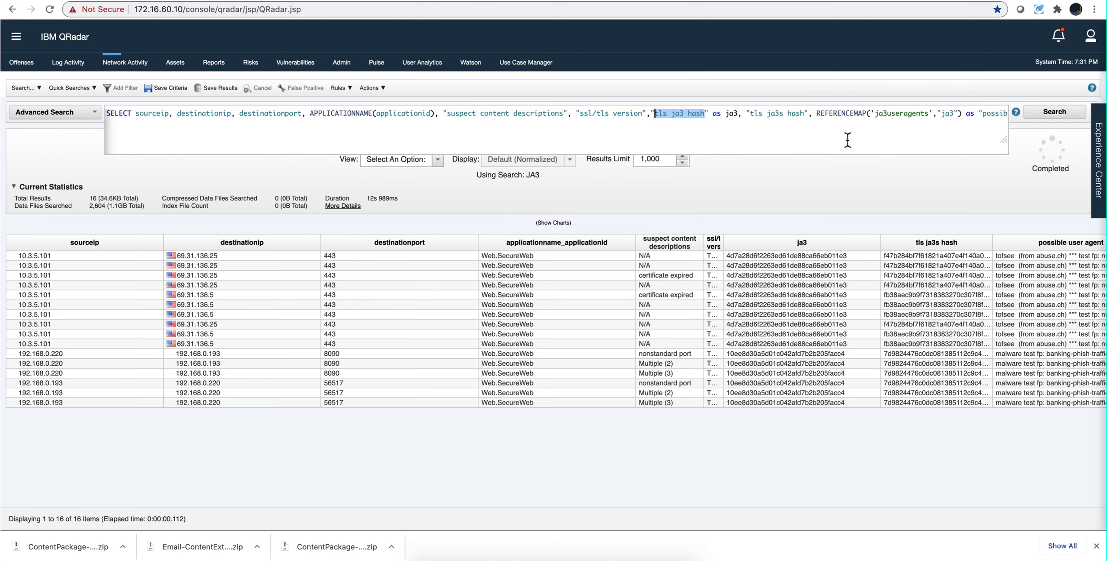
{"action": "scroll", "coordinate": [848, 139], "scroll_direction": "right", "scroll_amount": 1}
{"action": "scroll", "coordinate": [847, 140], "scroll_direction": "right", "scroll_amount": 5}
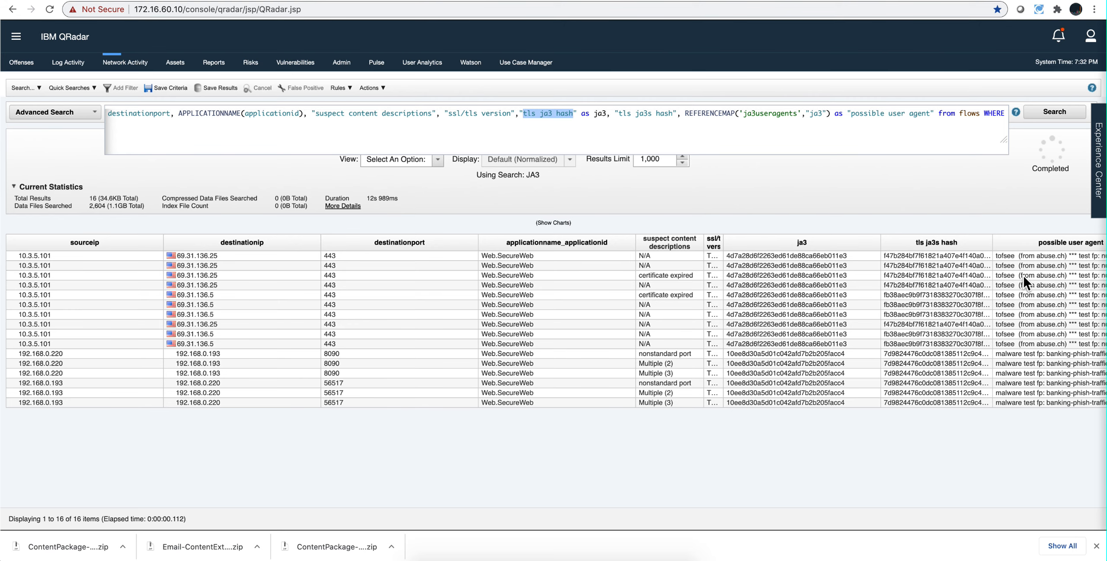
{"action": "scroll", "coordinate": [1024, 275], "scroll_direction": "right", "scroll_amount": 3}
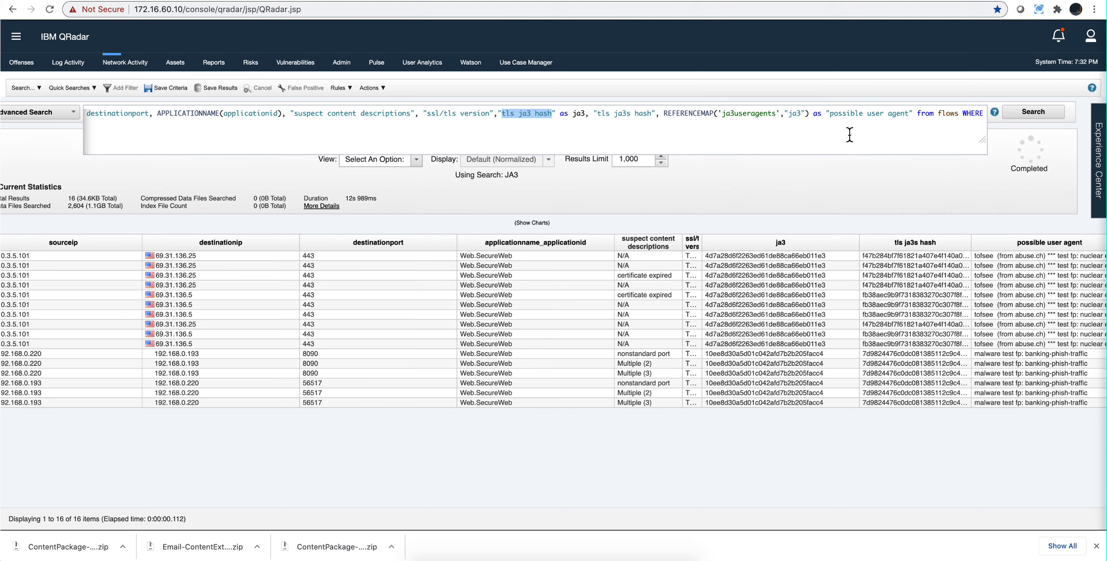
{"action": "scroll", "coordinate": [845, 120], "scroll_direction": "right", "scroll_amount": 5}
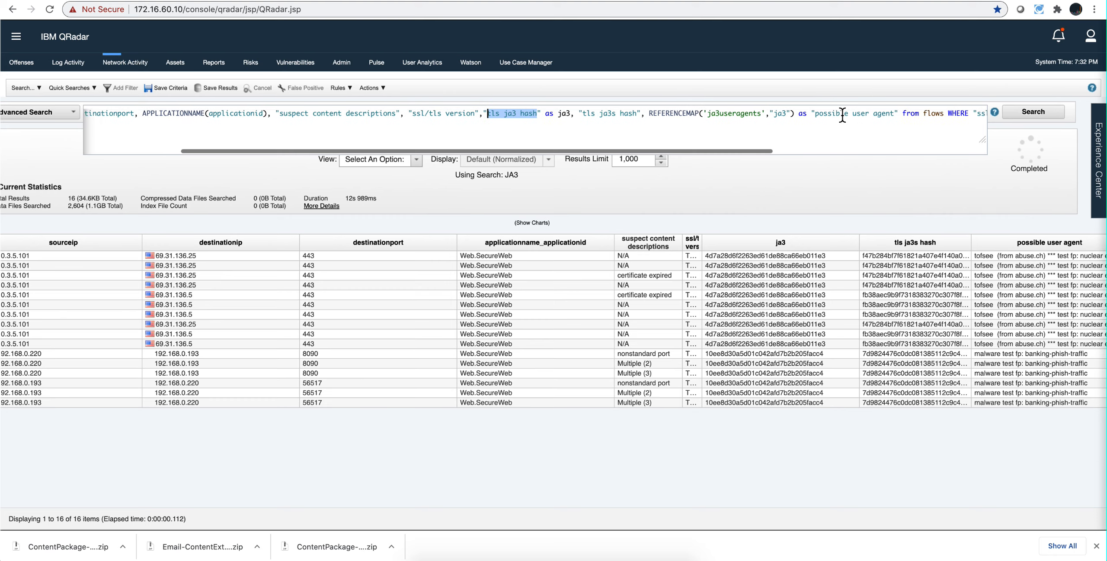
{"action": "scroll", "coordinate": [842, 116], "scroll_direction": "right", "scroll_amount": 3}
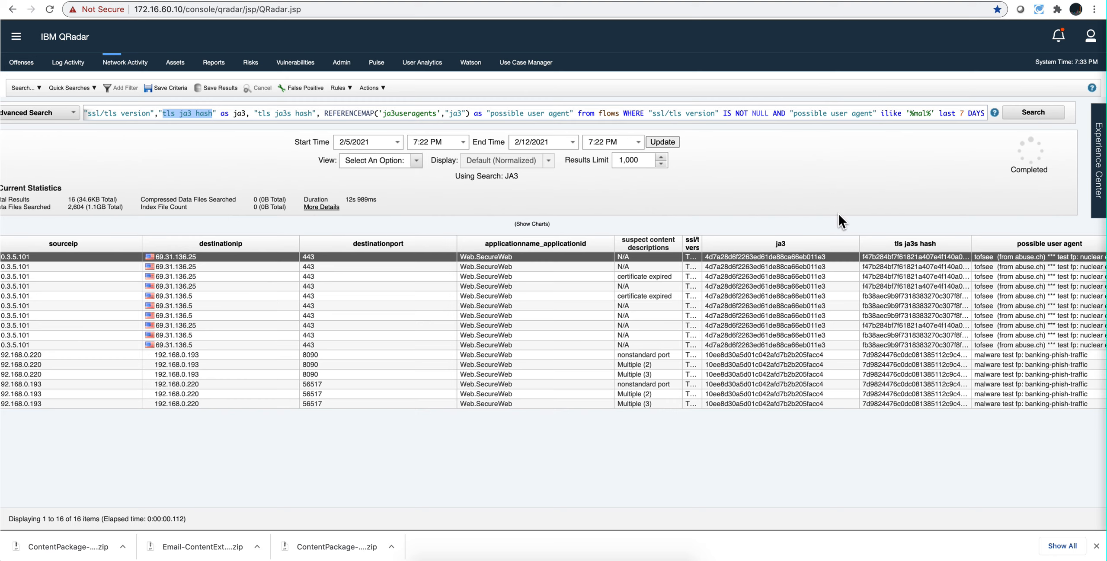
Step: Search Reference Data Management for "ja3" and open the ja3useragents reference map
{"action": "left_click", "coordinate": [17, 38]}
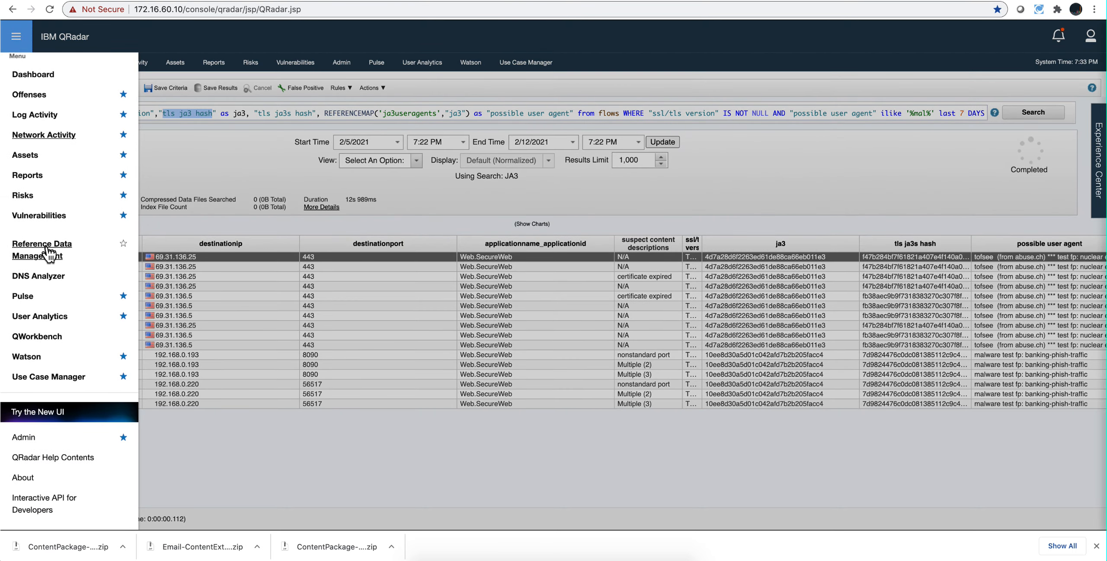
{"action": "left_click", "coordinate": [47, 250]}
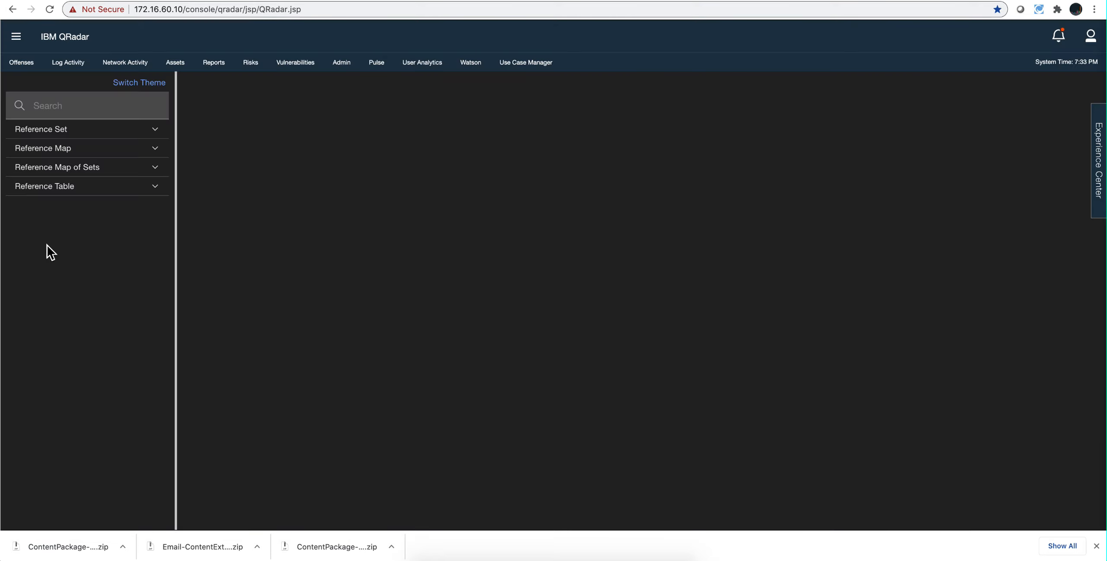
{"action": "left_click", "coordinate": [41, 104]}
{"action": "type", "text": "j"}
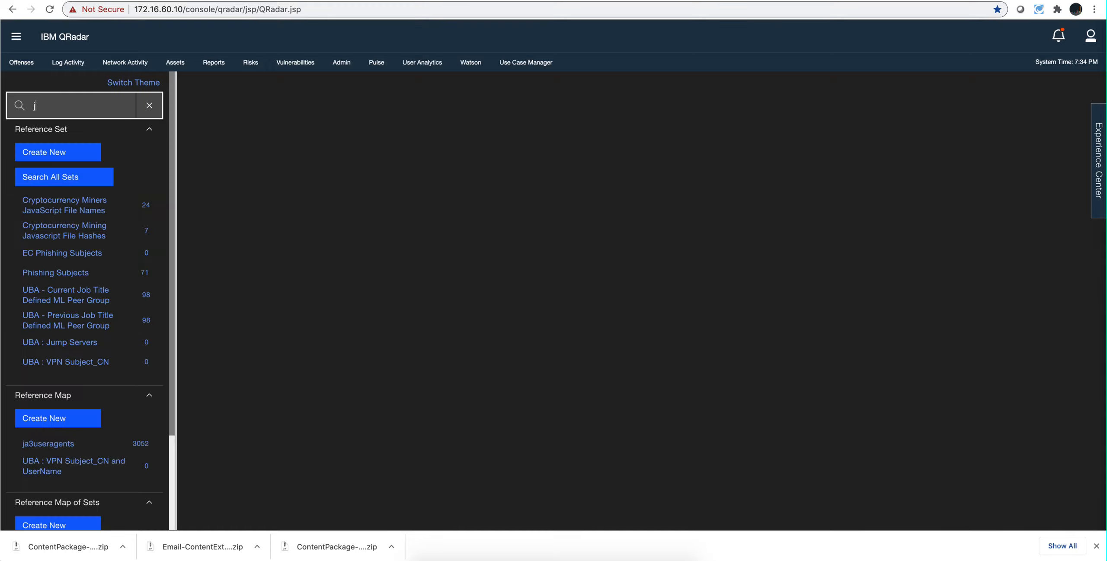
{"action": "type", "text": "a3"}
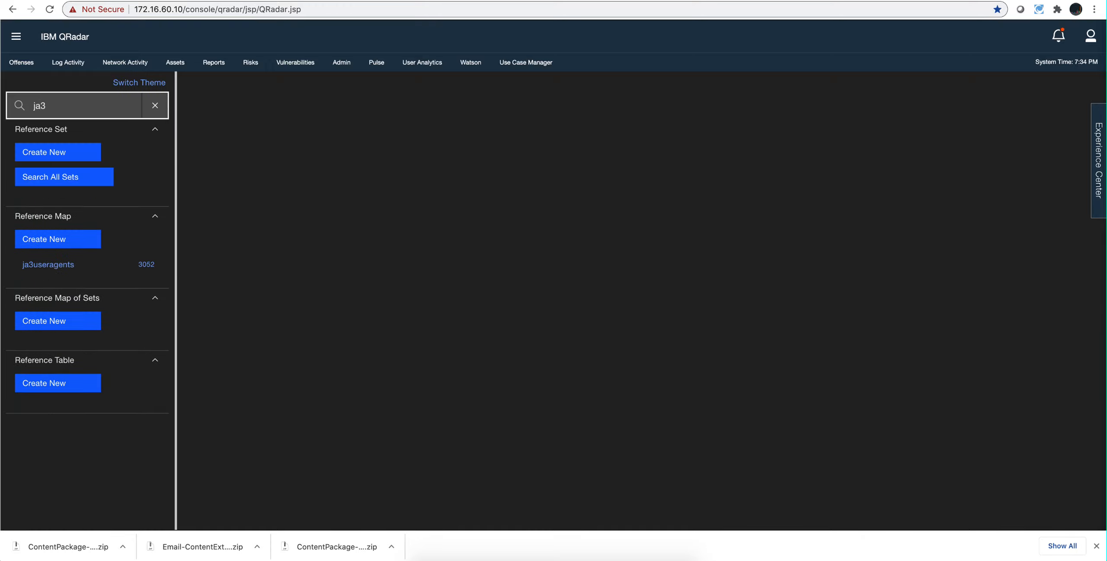
{"action": "left_click", "coordinate": [51, 265]}
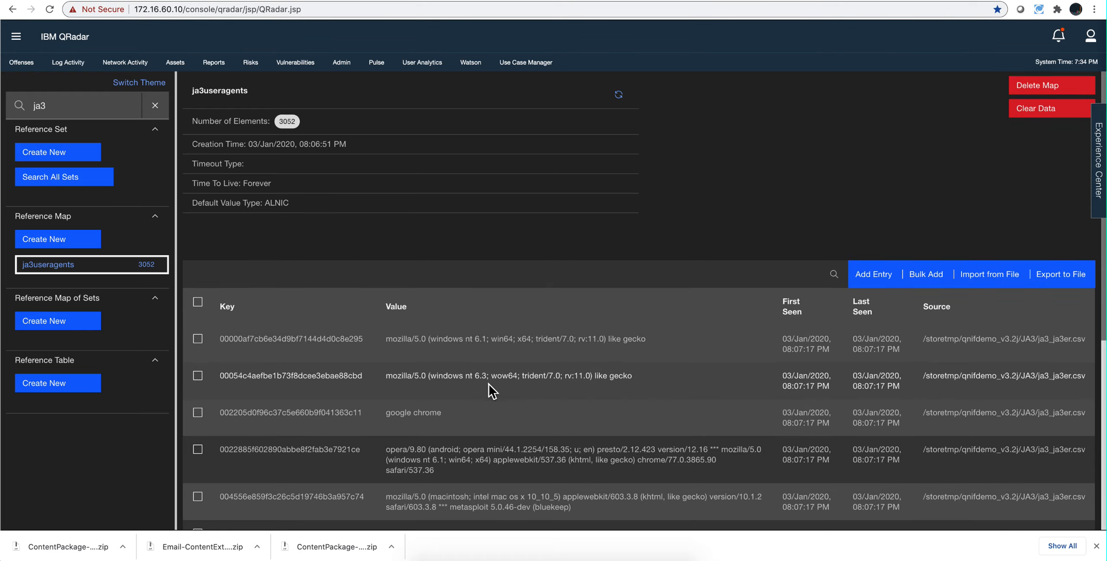
Step: Examine the hash keys and user agent values on the first three pages of the ja3useragents map
{"action": "scroll", "coordinate": [489, 385], "scroll_direction": "down", "scroll_amount": 3}
{"action": "scroll", "coordinate": [489, 384], "scroll_direction": "down", "scroll_amount": 5}
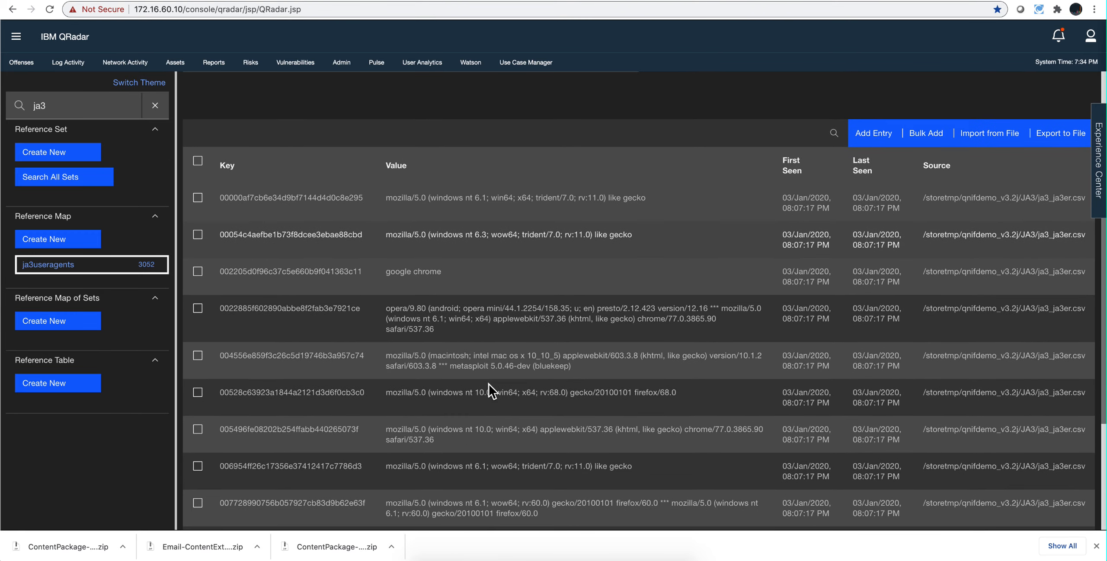
{"action": "scroll", "coordinate": [489, 385], "scroll_direction": "down", "scroll_amount": 1}
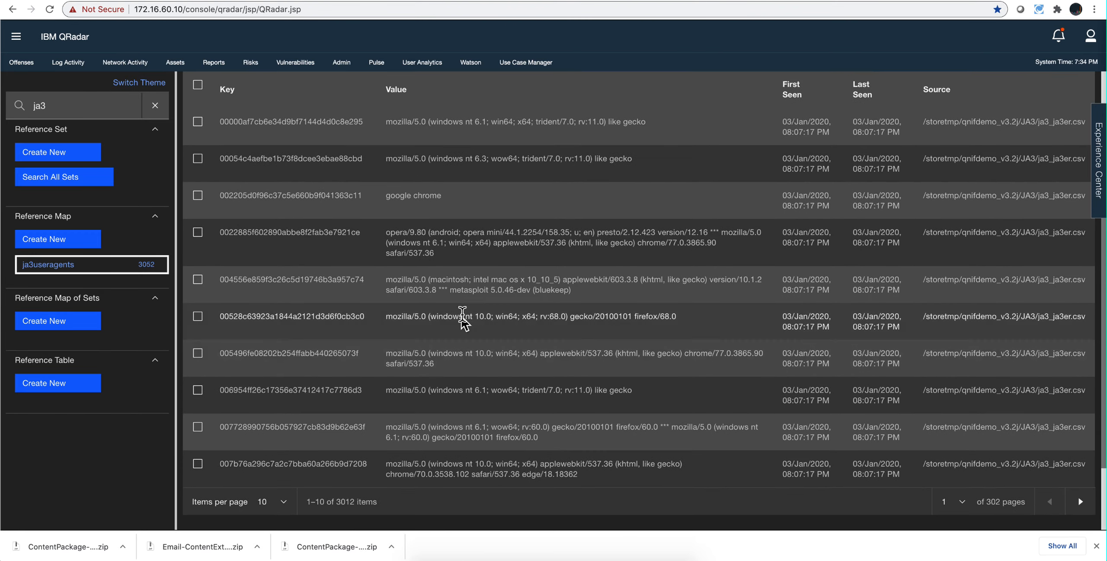
{"action": "scroll", "coordinate": [463, 355], "scroll_direction": "down", "scroll_amount": 4}
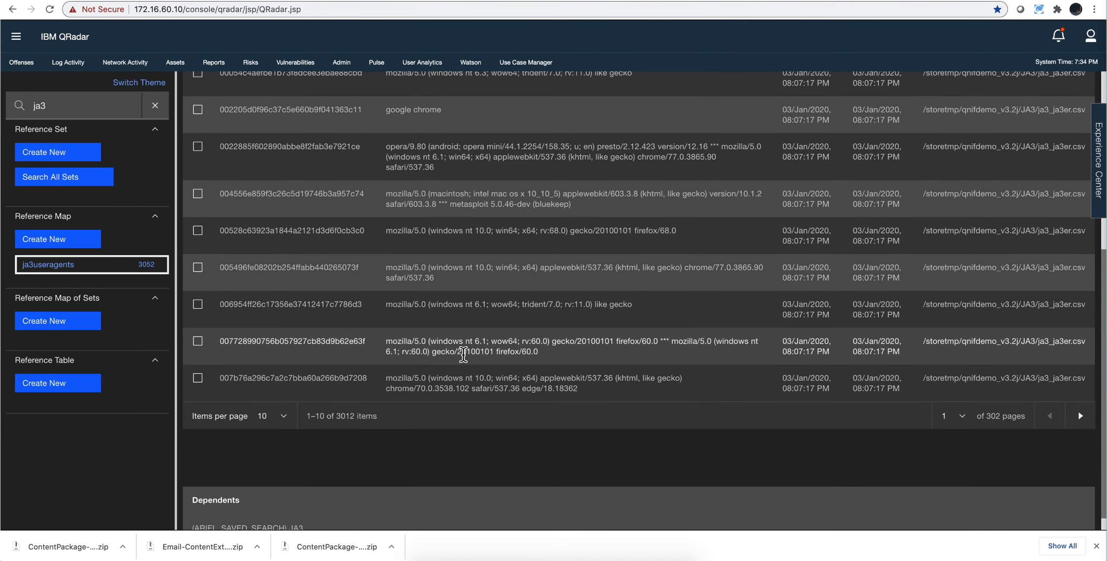
{"action": "left_click", "coordinate": [1080, 417]}
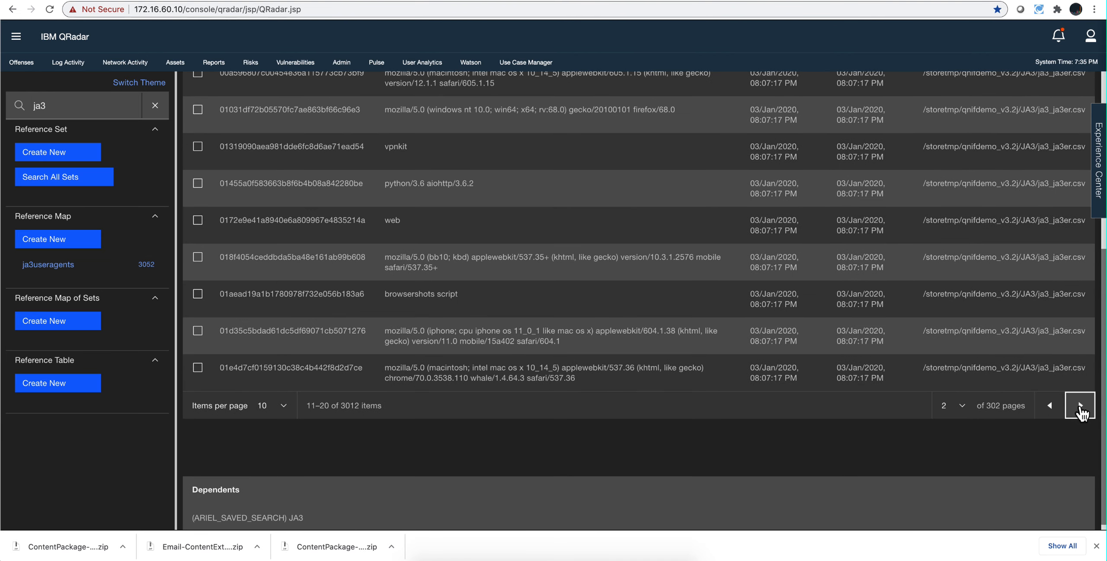
{"action": "left_click", "coordinate": [1081, 410]}
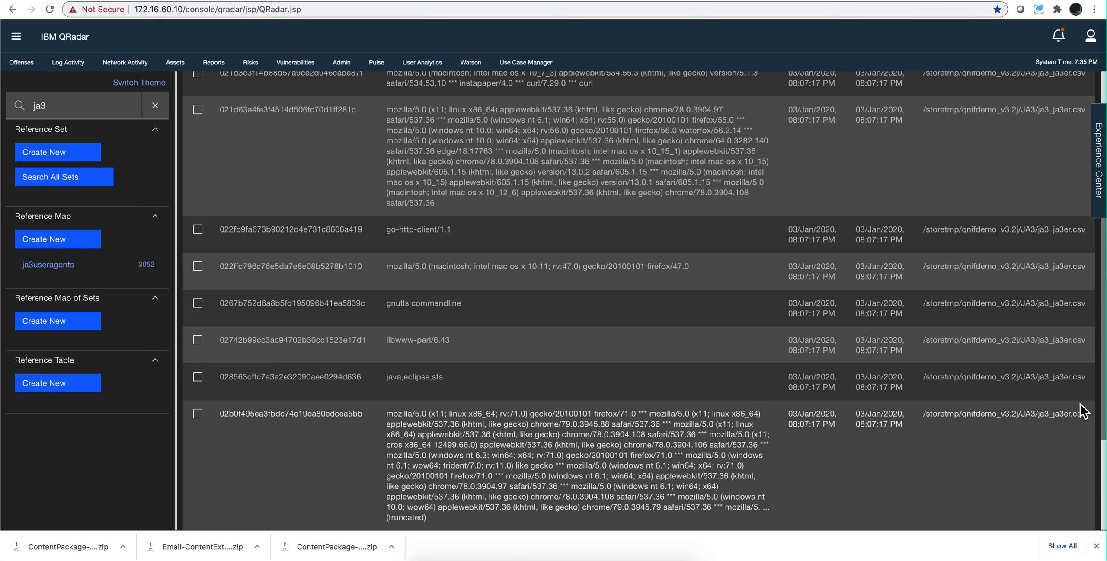
Step: View the Suspect Content Management rules upload window from the Admin settings, then close it
{"action": "left_click", "coordinate": [341, 63]}
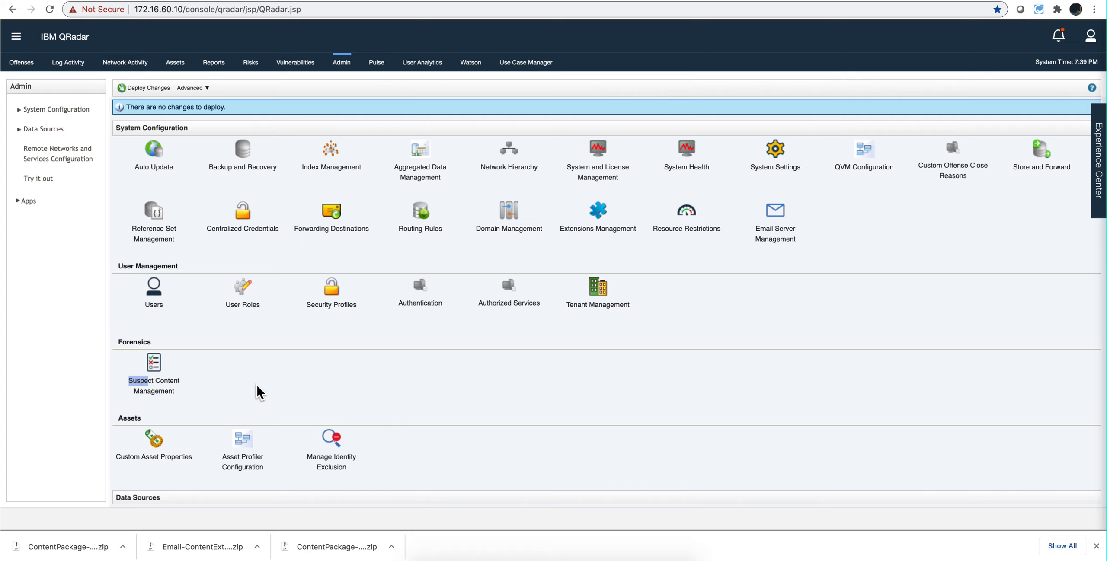
{"action": "left_click", "coordinate": [158, 379]}
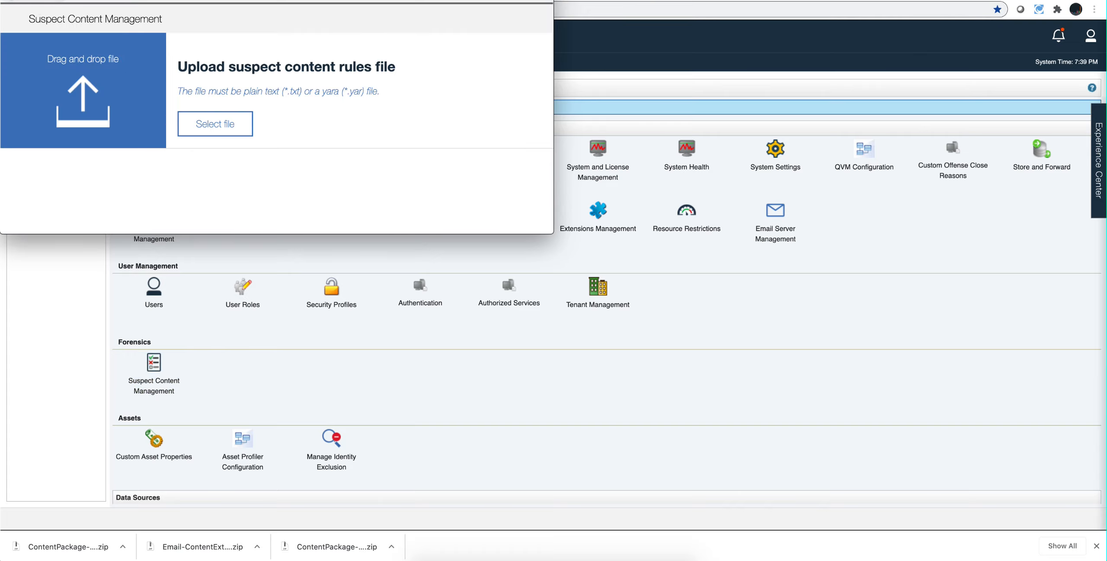
{"action": "left_click", "coordinate": [8, 1]}
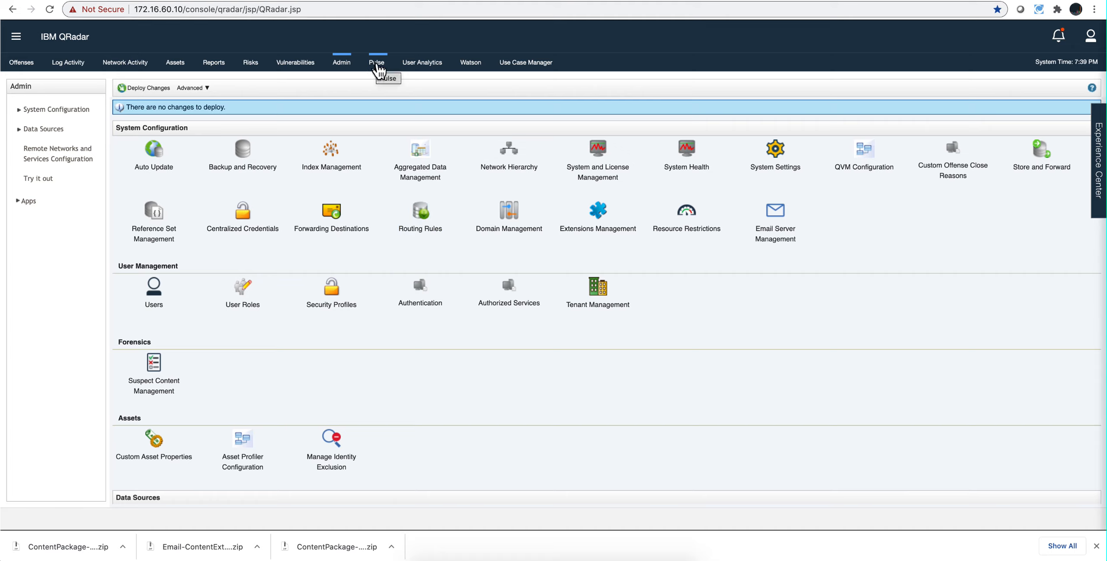
Step: Open the Pulse Network Visibility - Overview dashboard and examine its traffic volume charts, longest flow sessions and QNI entity alerts
{"action": "left_click", "coordinate": [377, 65]}
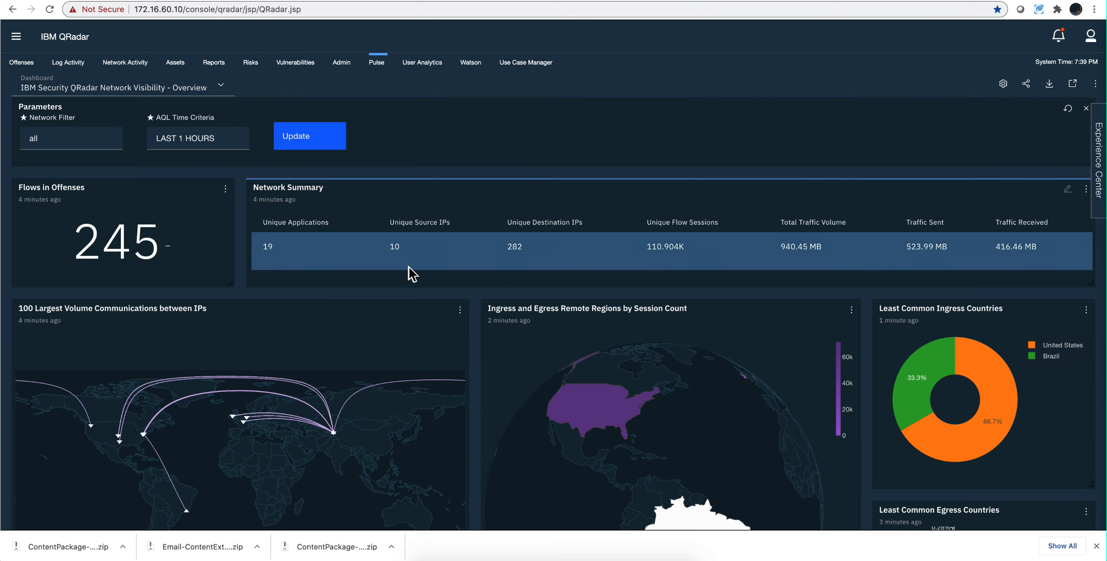
{"action": "scroll", "coordinate": [409, 268], "scroll_direction": "down", "scroll_amount": 1}
{"action": "scroll", "coordinate": [408, 267], "scroll_direction": "down", "scroll_amount": 7}
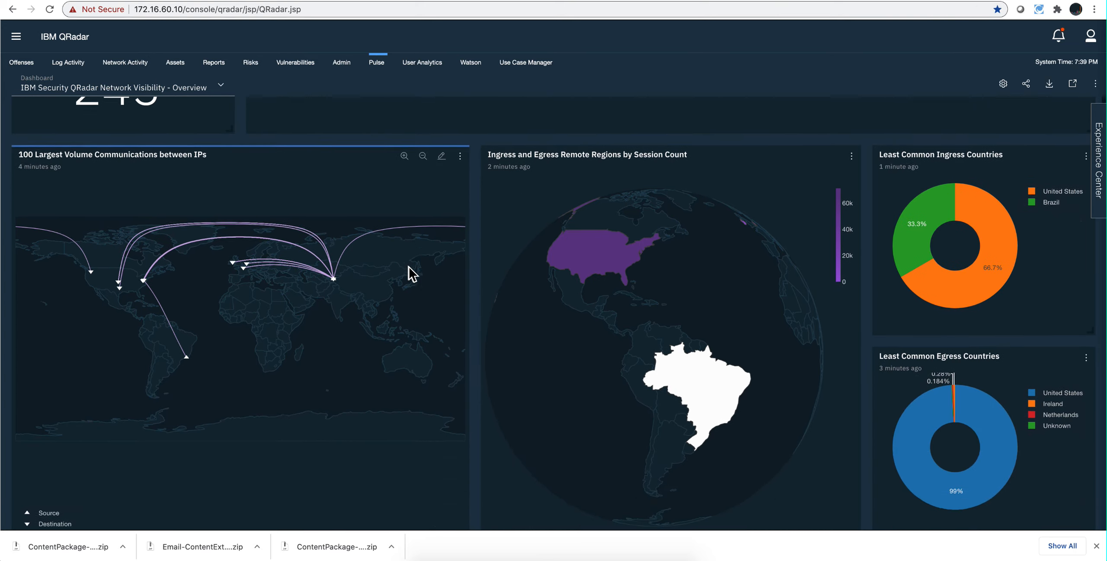
{"action": "scroll", "coordinate": [408, 267], "scroll_direction": "down", "scroll_amount": 12}
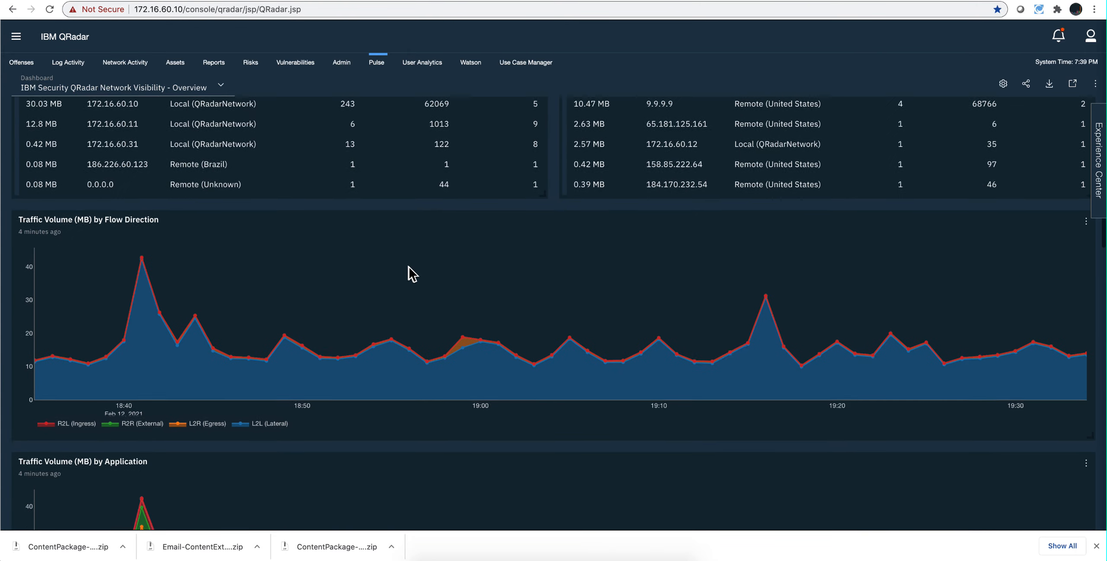
{"action": "scroll", "coordinate": [408, 267], "scroll_direction": "down", "scroll_amount": 2}
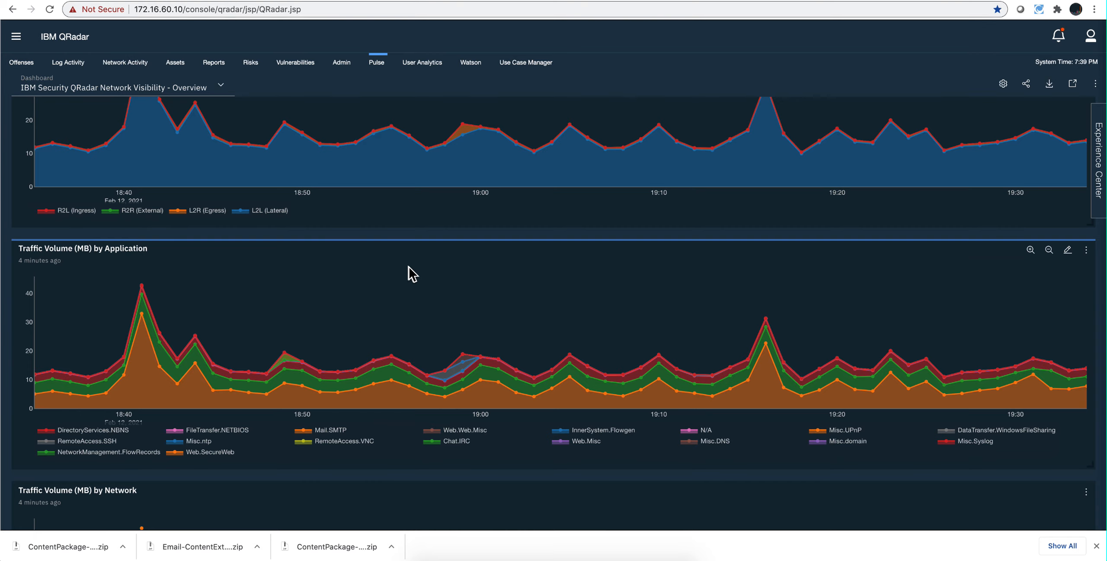
{"action": "scroll", "coordinate": [409, 267], "scroll_direction": "down", "scroll_amount": 7}
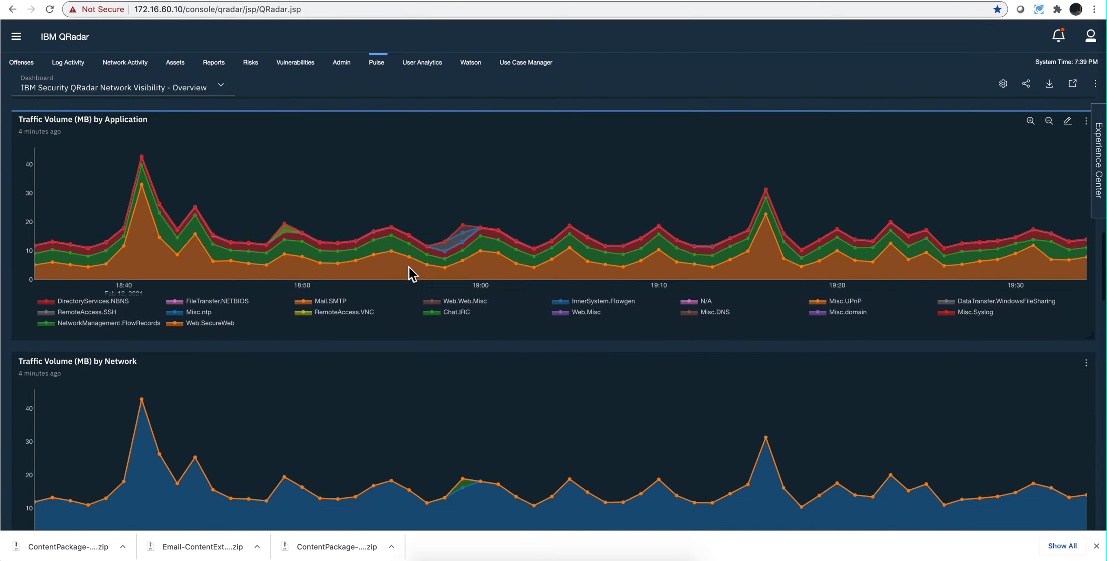
{"action": "scroll", "coordinate": [408, 267], "scroll_direction": "down", "scroll_amount": 10}
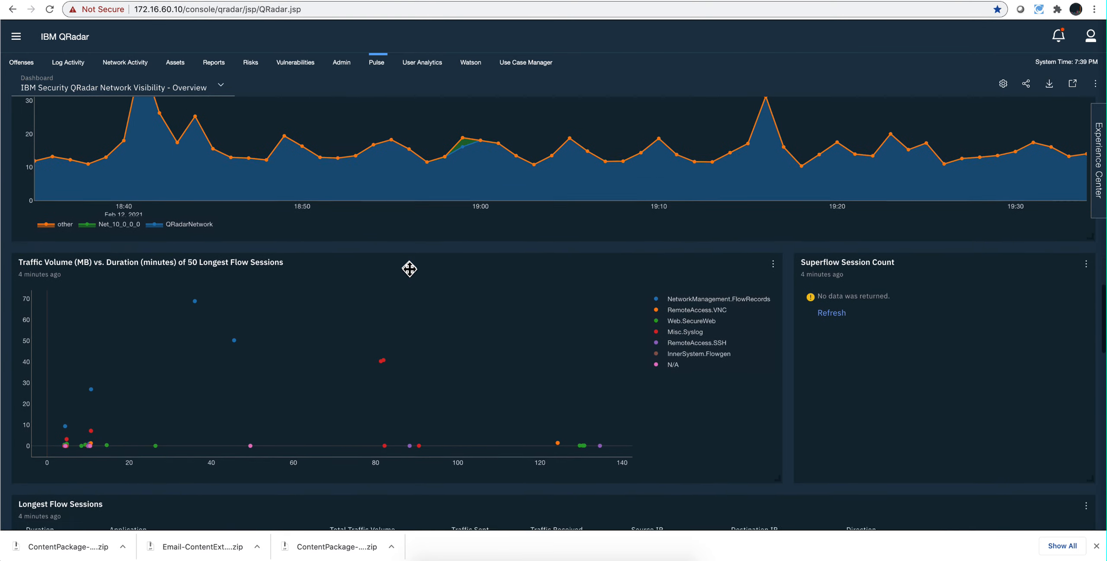
{"action": "scroll", "coordinate": [408, 267], "scroll_direction": "down", "scroll_amount": 10}
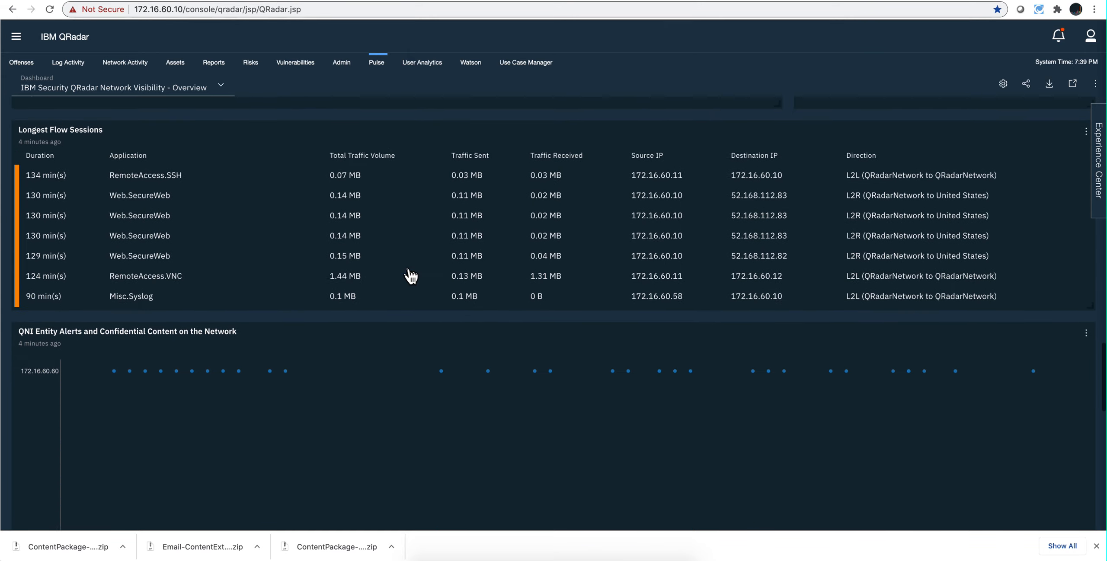
{"action": "scroll", "coordinate": [410, 274], "scroll_direction": "up", "scroll_amount": 10}
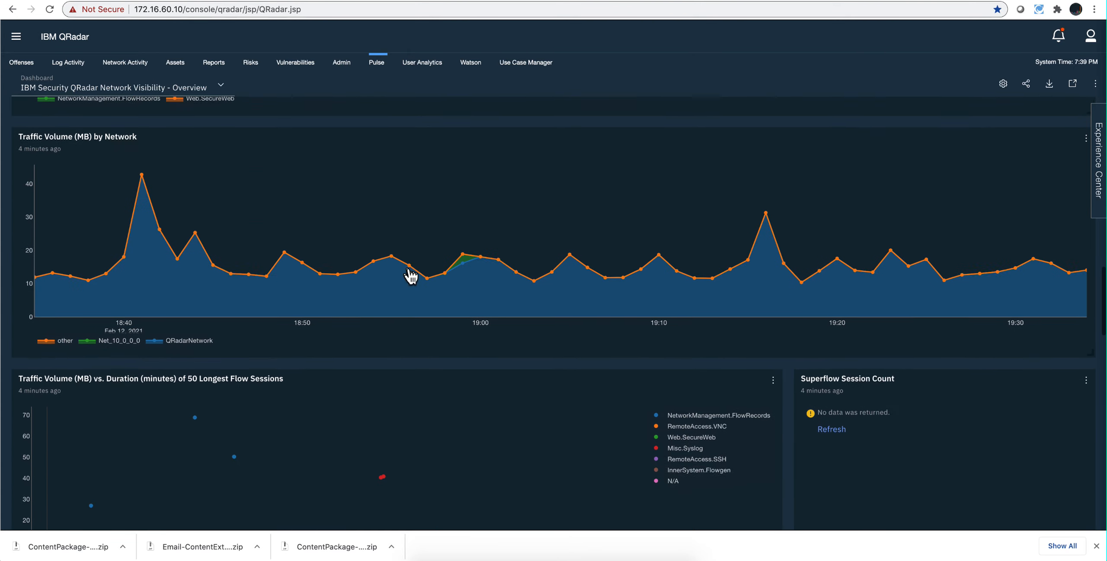